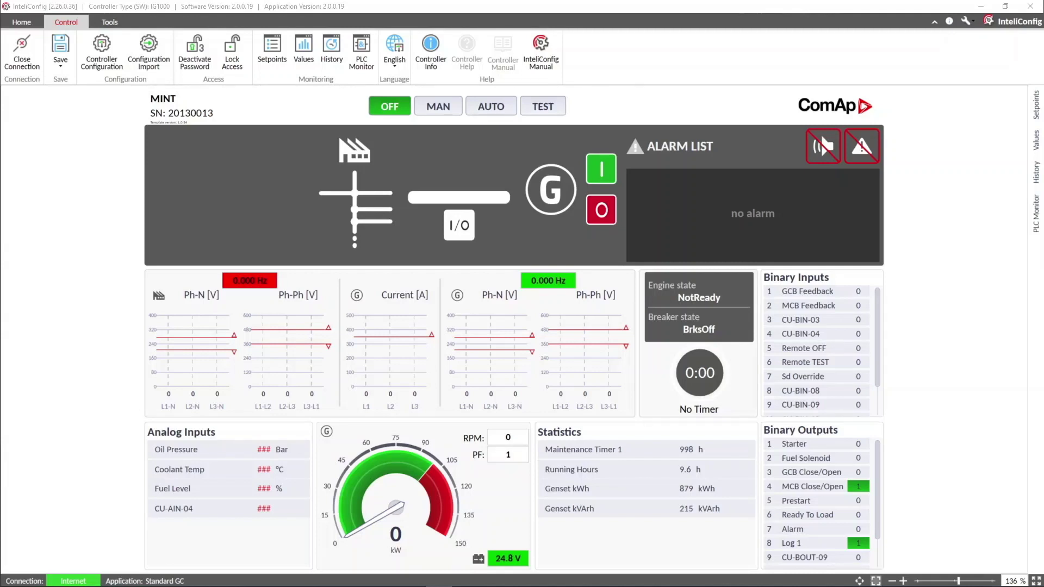
Open the controller Setpoints in a floating window and select the Engine Settings group.
click(272, 54)
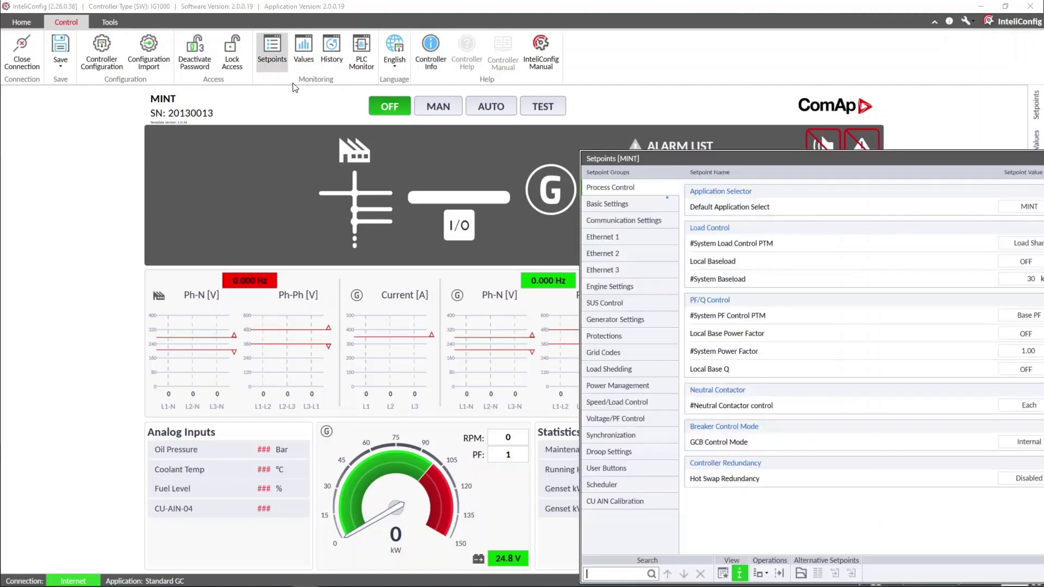
drag(670, 166, 197, 84)
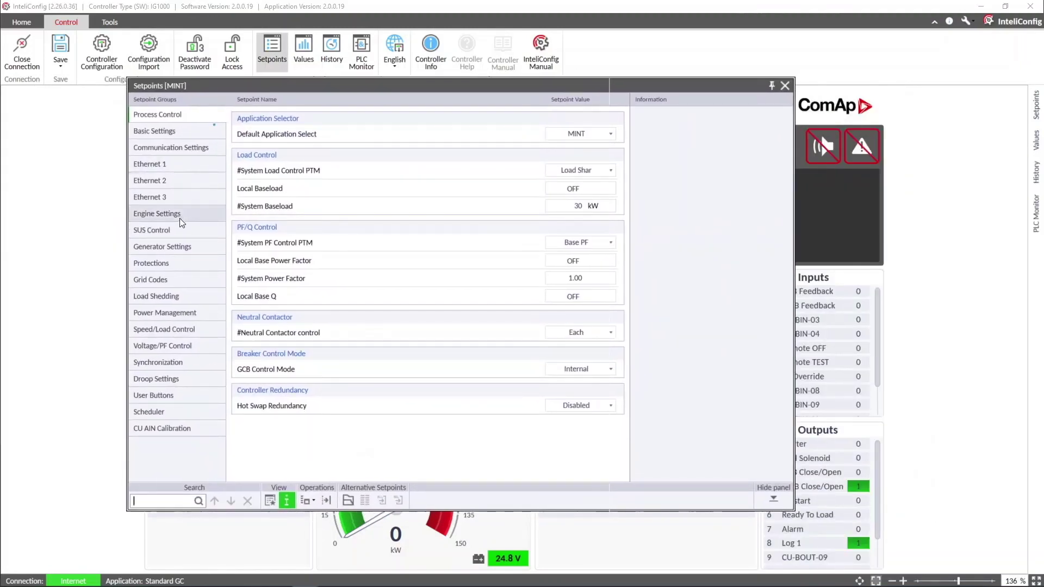
click(195, 217)
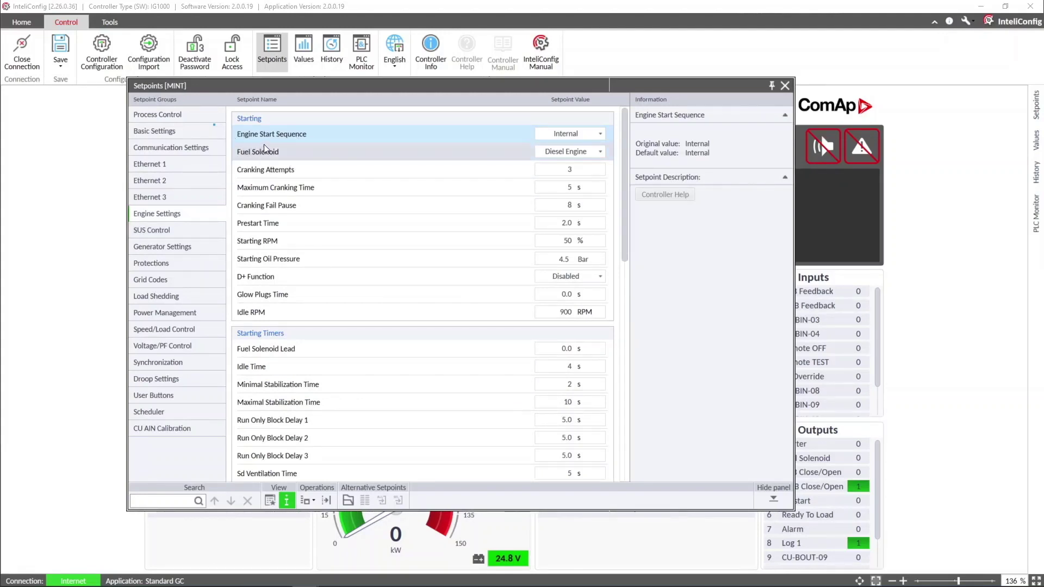
Review the Engine Start Sequence choices, leaving it Internal, and shift the window to reveal the alarm panel.
click(597, 136)
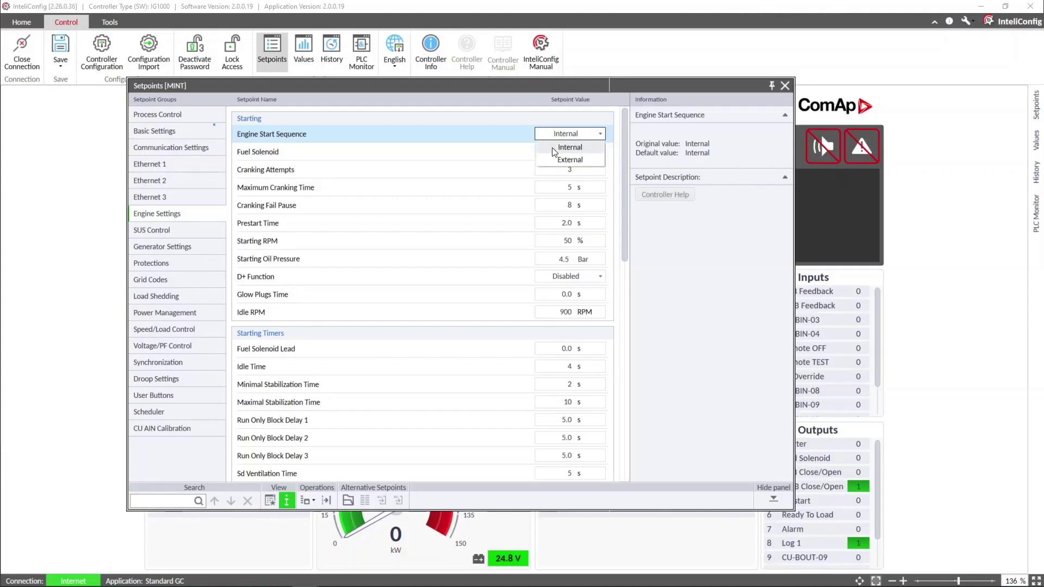
click(573, 150)
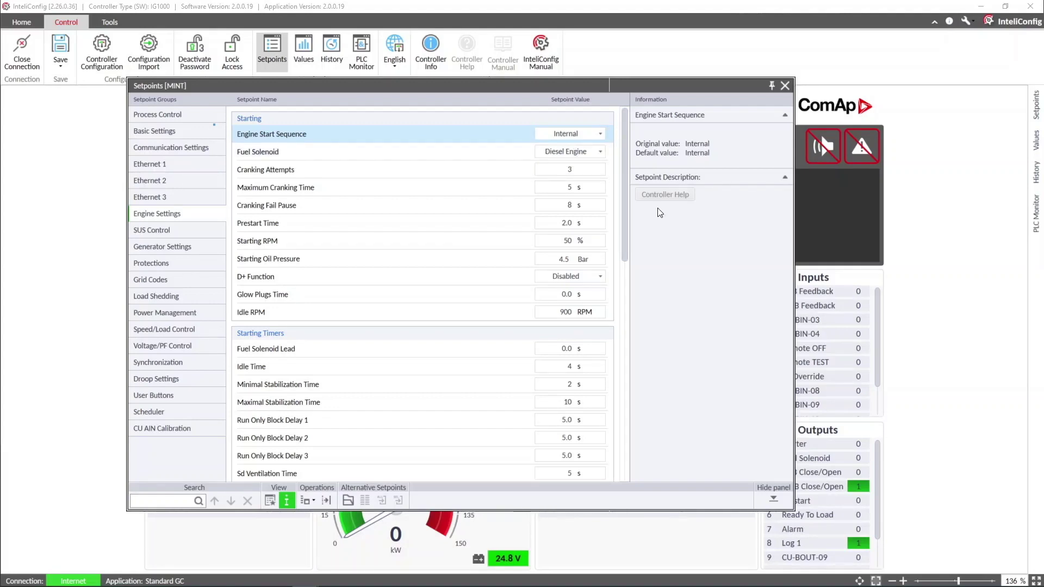
drag(683, 89, 598, 102)
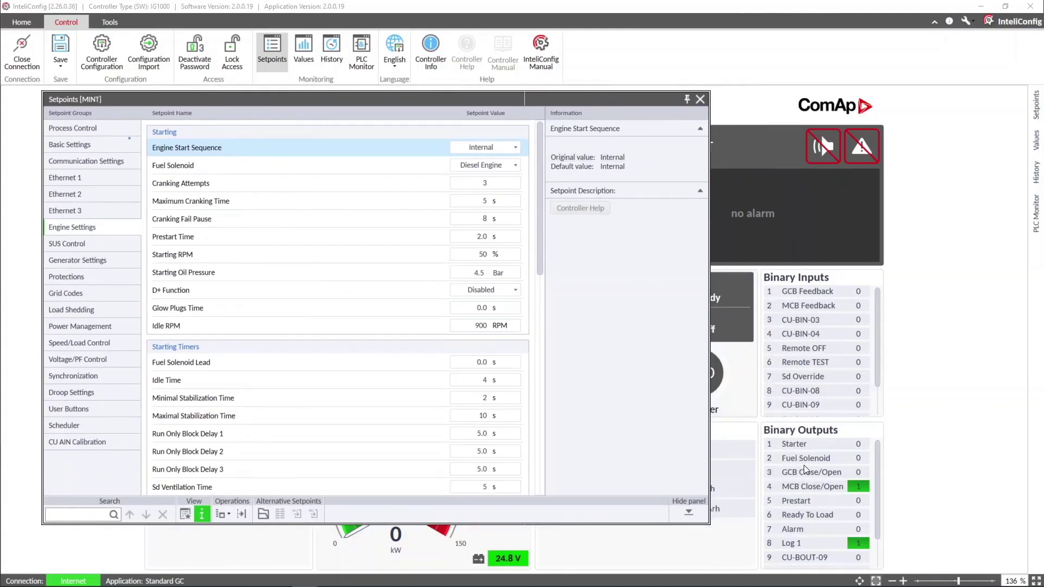
drag(428, 99, 492, 97)
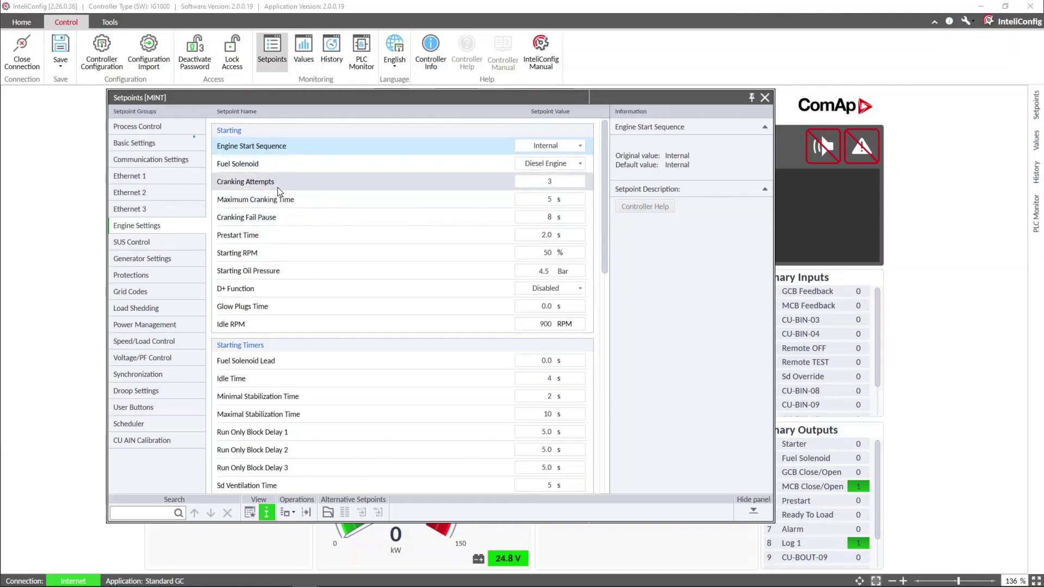
Switch Engine Start Sequence to External, then check Ready To Load TO and Prestart Time (2.0 s).
click(562, 150)
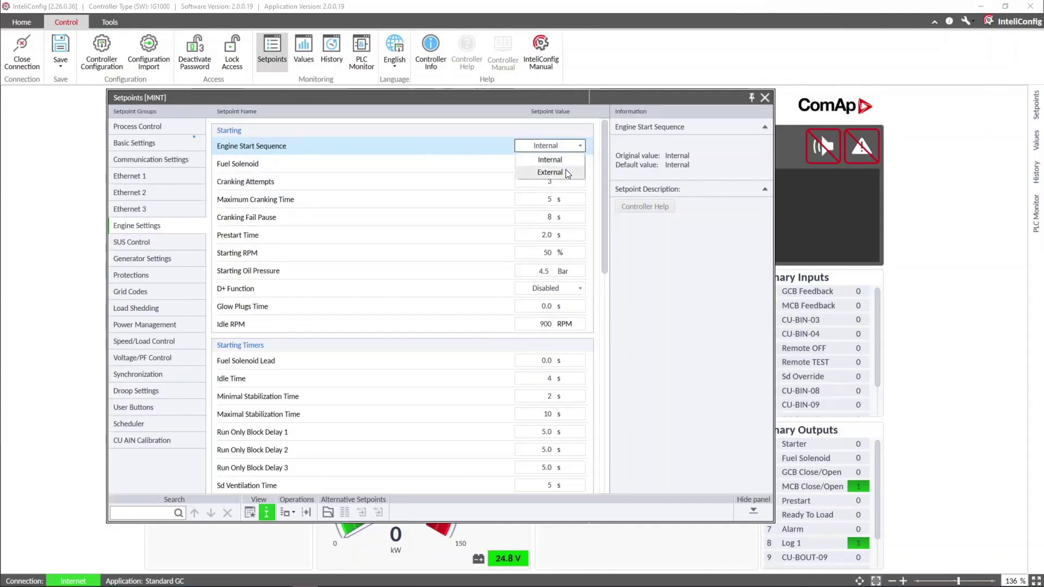
click(566, 169)
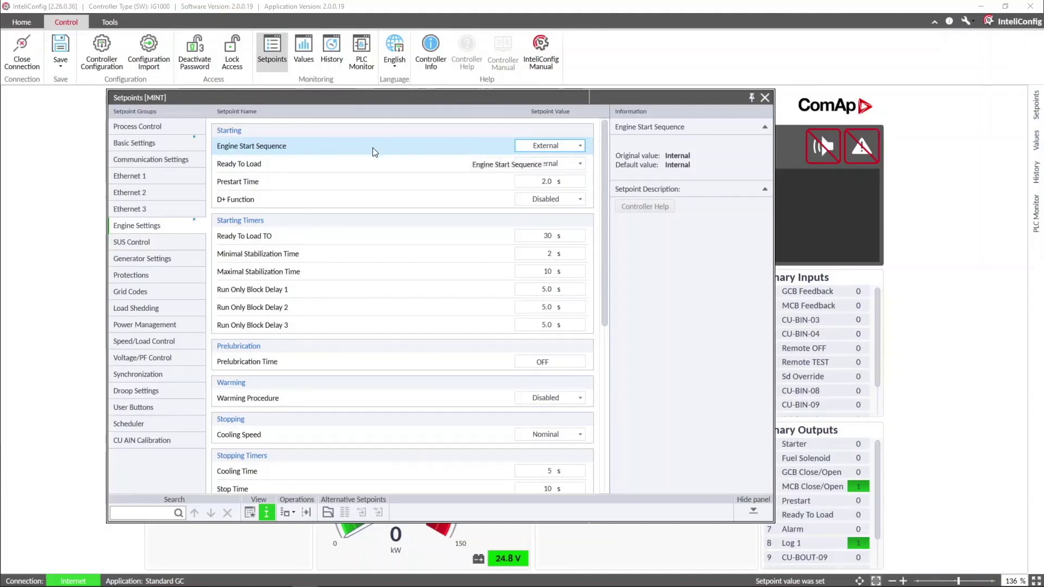
double_click(391, 94)
drag(457, 109, 390, 122)
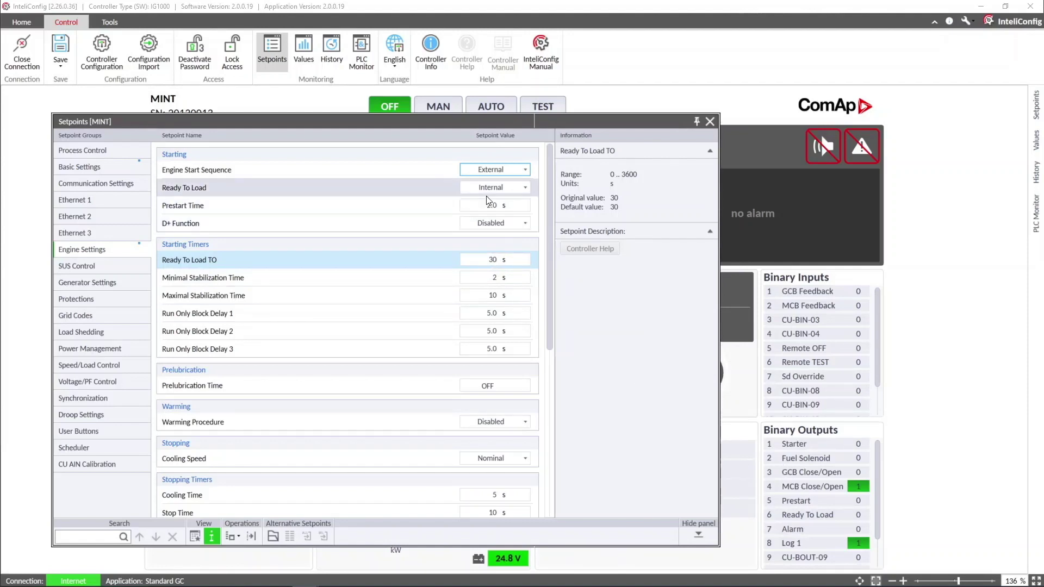
click(338, 201)
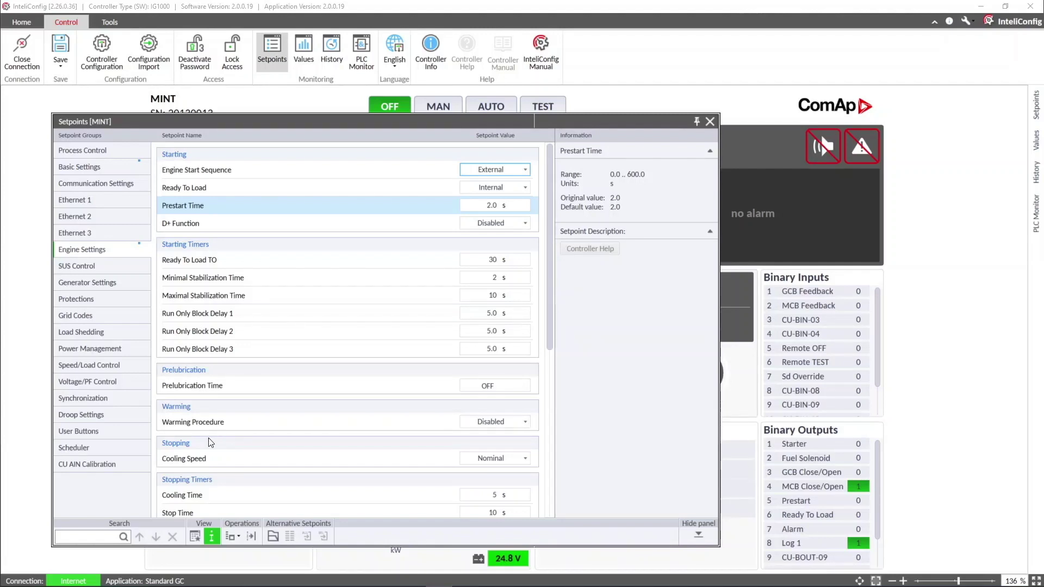
Inspect the Ready To Load setpoint and its choices, leaving it at Internal.
click(229, 188)
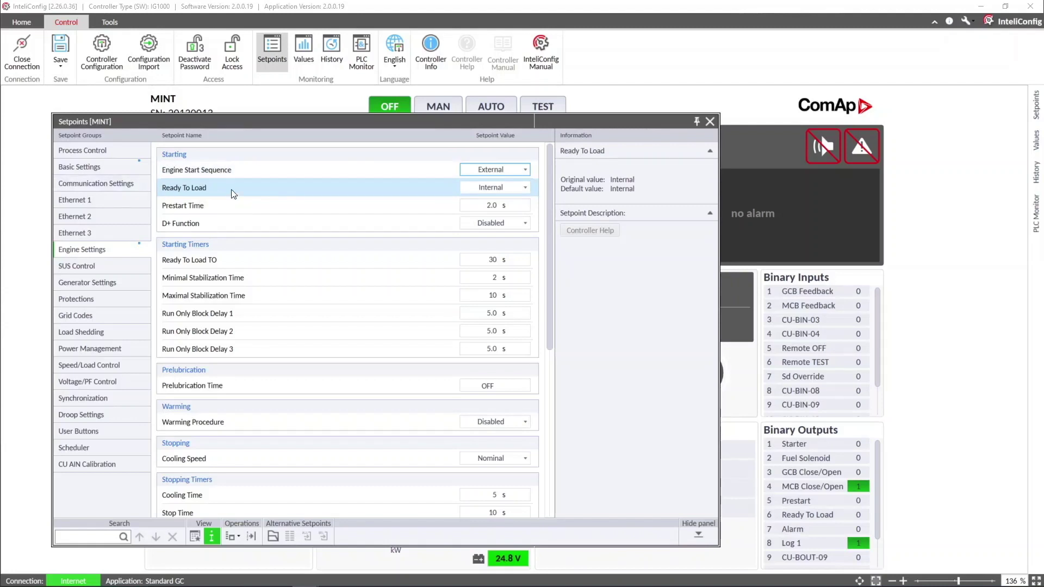
click(491, 191)
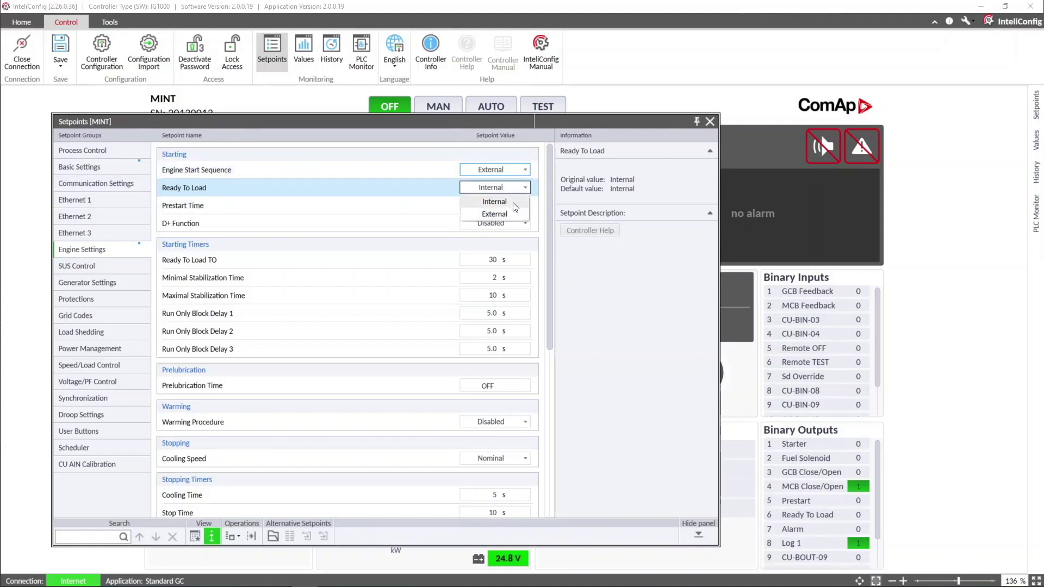
click(513, 203)
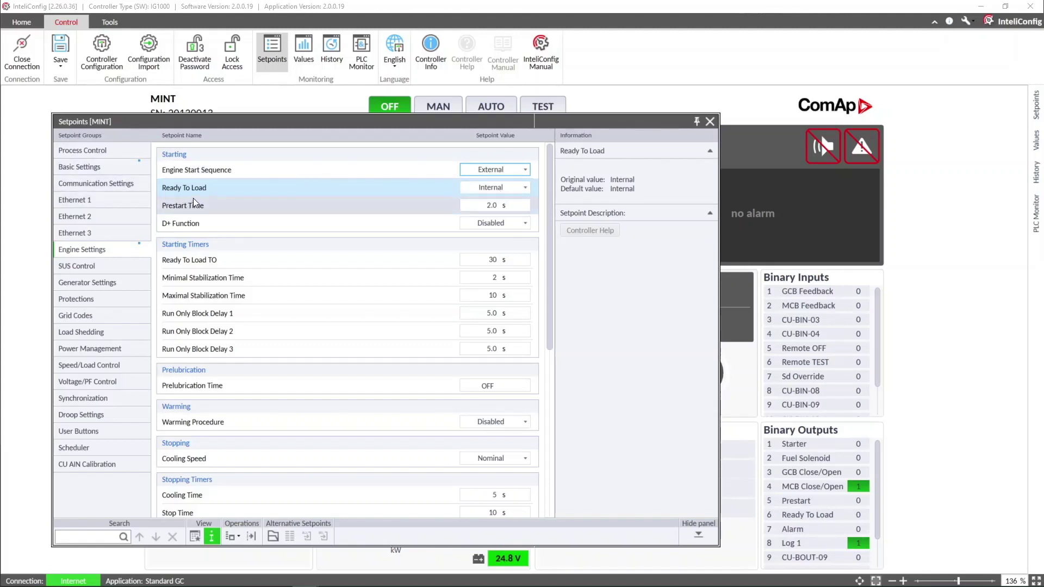
drag(196, 192, 228, 197)
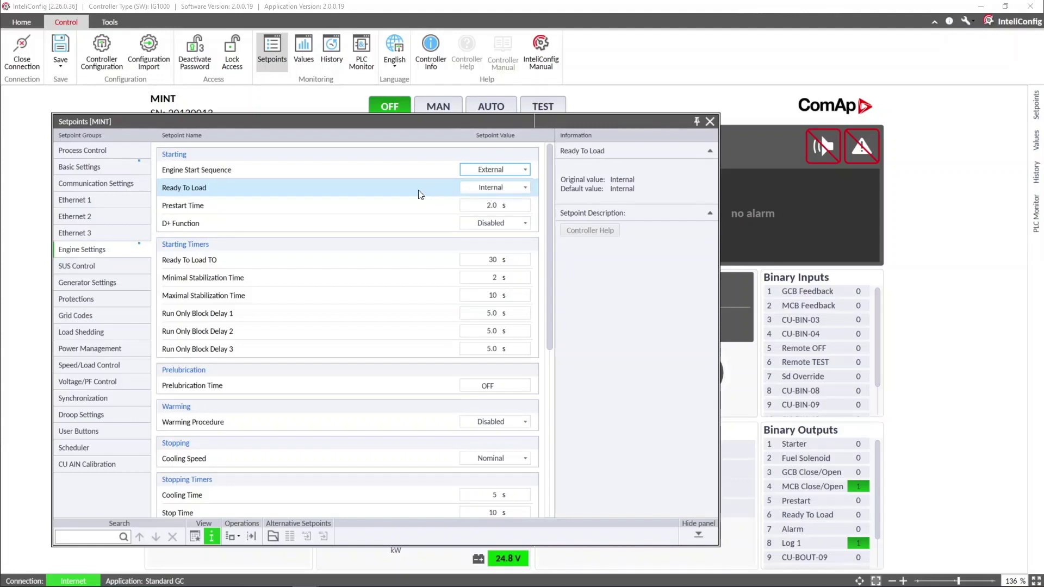
Try Ready To Load at External, revert it to Internal, and review Ready To Load TO (0–3600 s, 30 s).
click(495, 185)
click(501, 214)
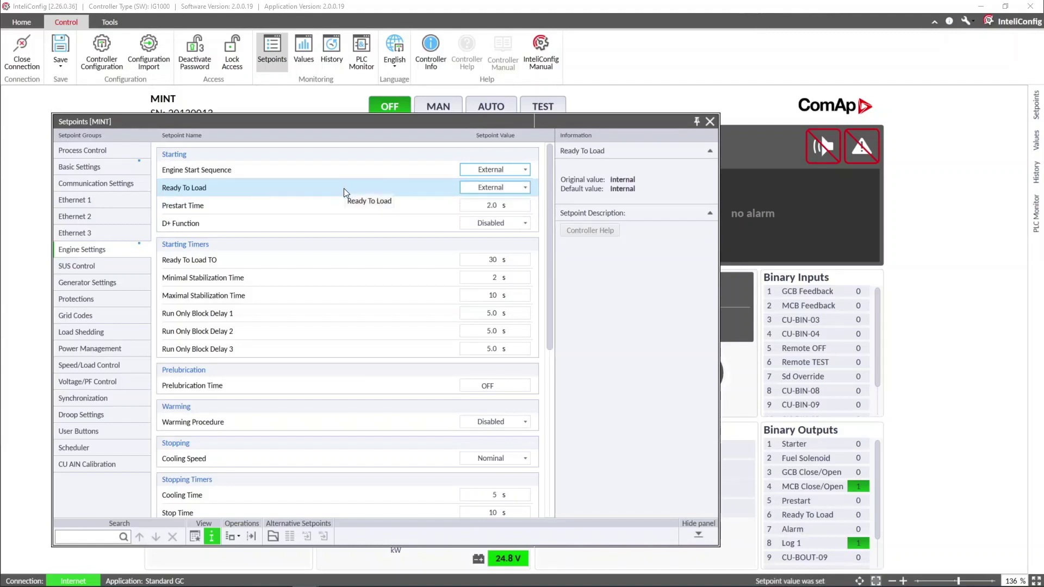
click(488, 187)
click(501, 201)
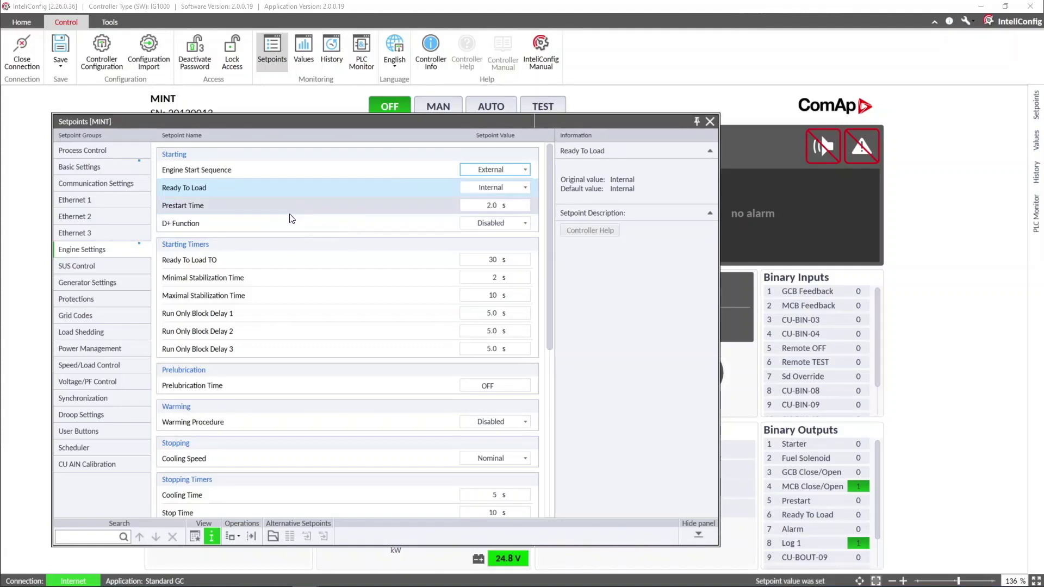
click(220, 260)
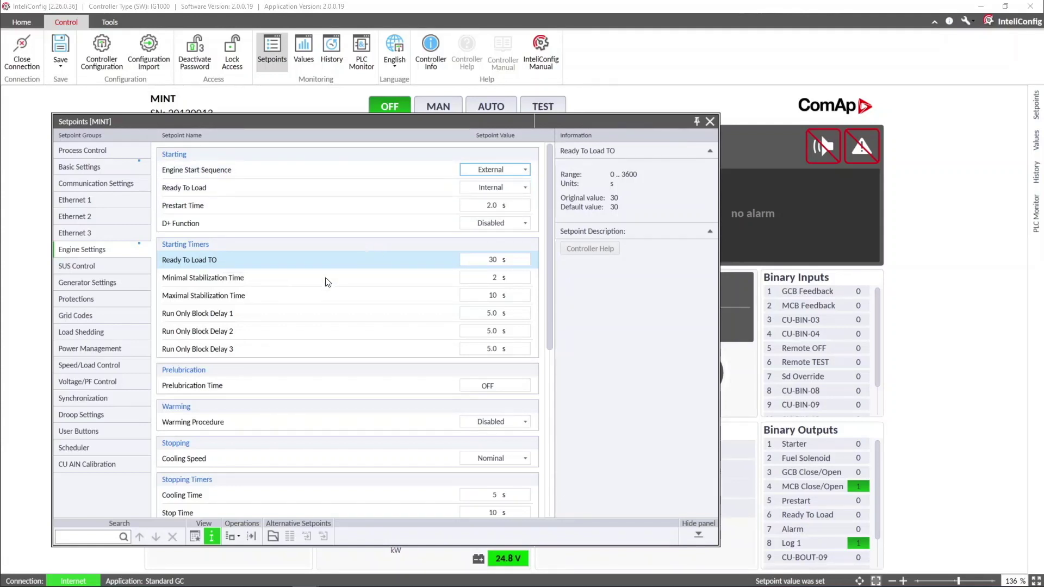
Check Minimal Stabilization Time (1–10 s, set 2 s) and Maximal Stabilization Time (2–3600 s, set 10 s).
click(263, 277)
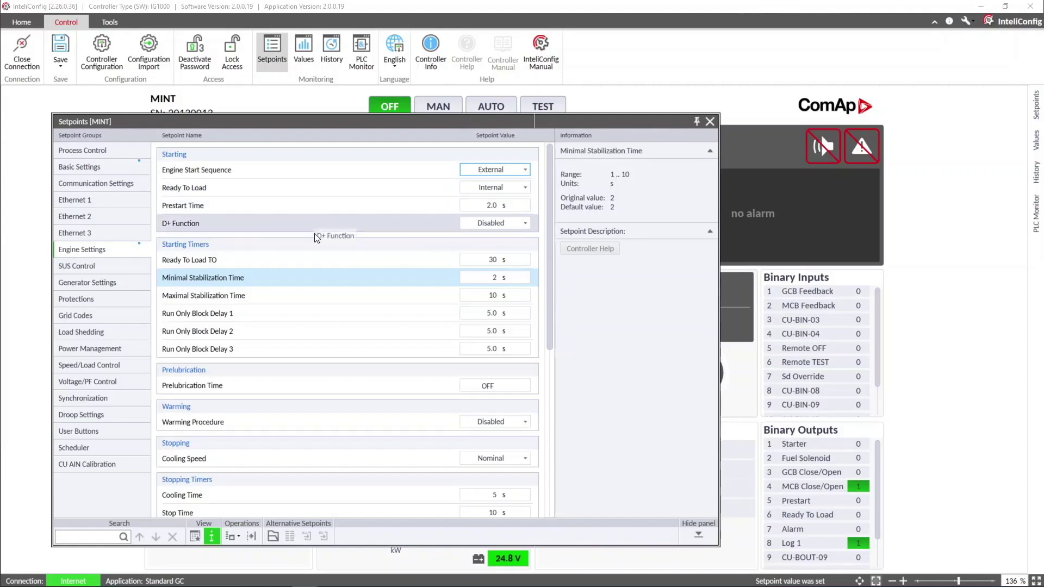
click(324, 294)
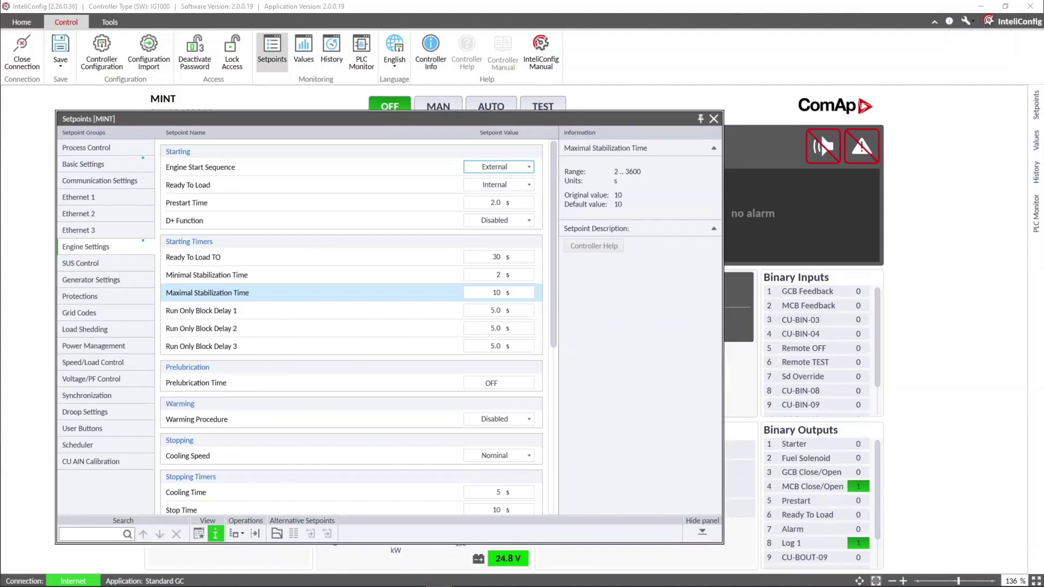
Set Engine Start Sequence to Internal and check Cranking Attempts, Maximum Cranking Time and Cranking Fail Pause.
click(413, 166)
click(521, 167)
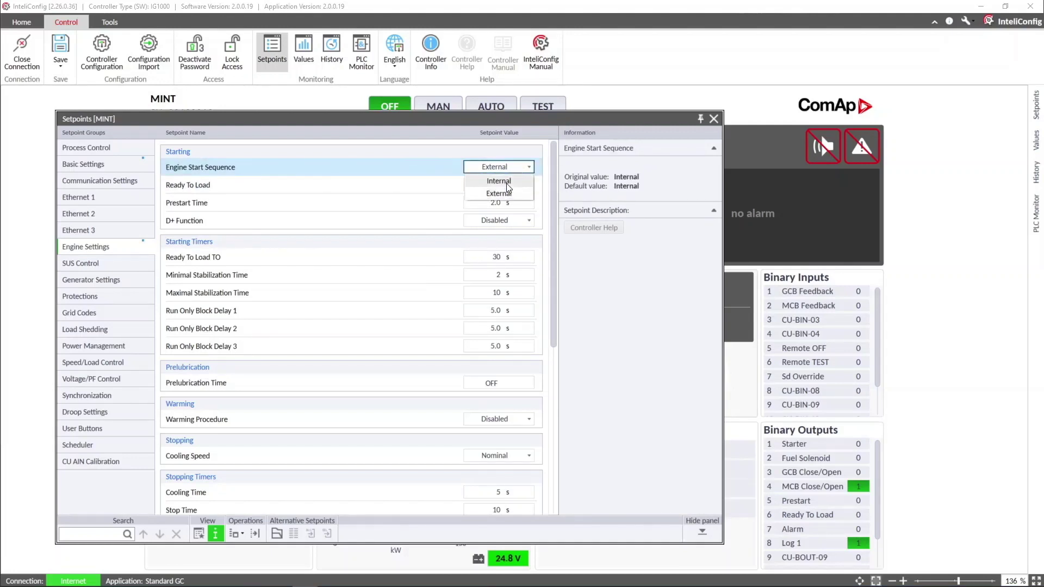
click(507, 183)
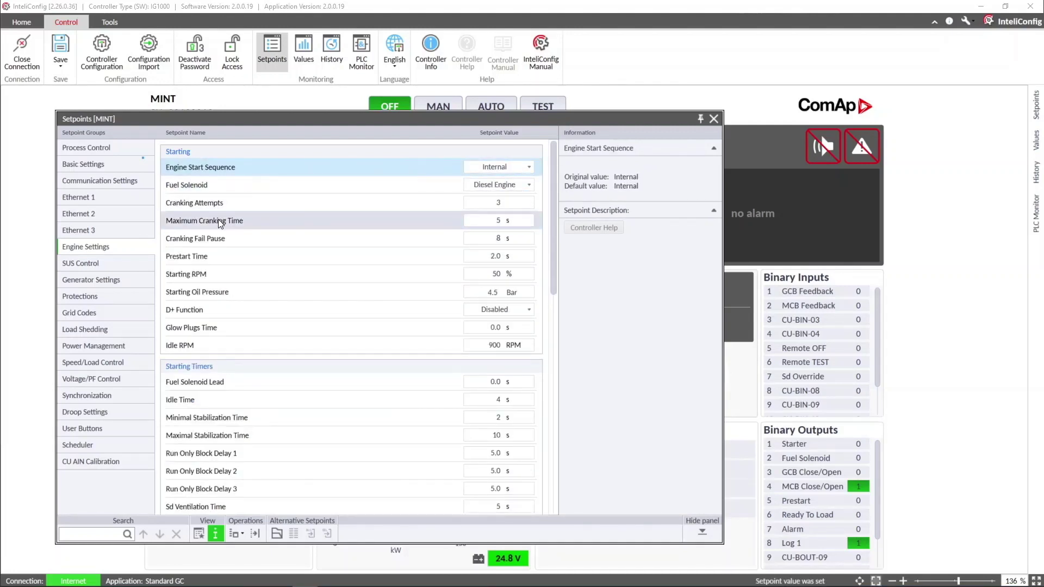
click(233, 204)
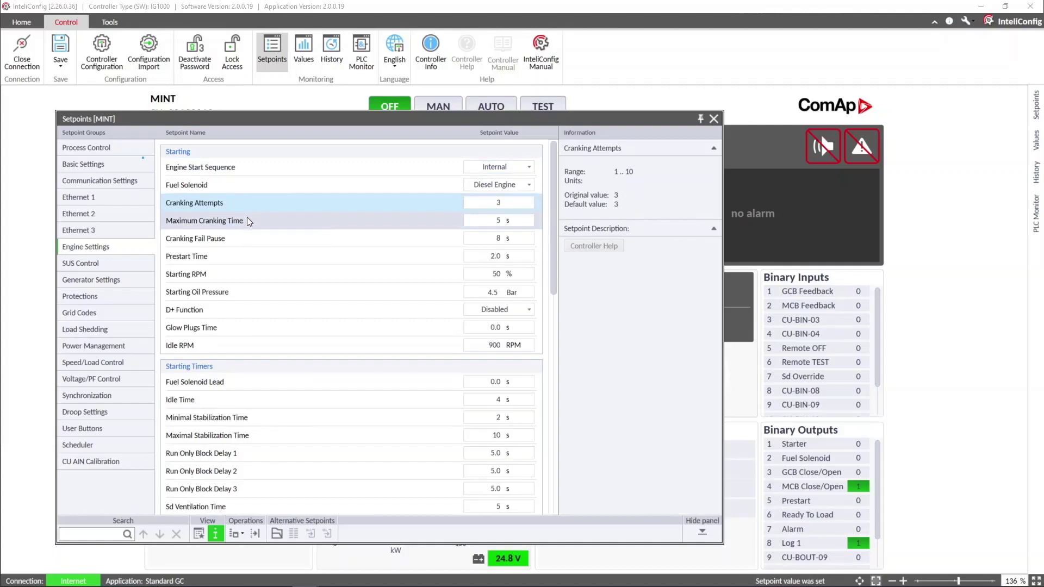
click(246, 219)
click(245, 241)
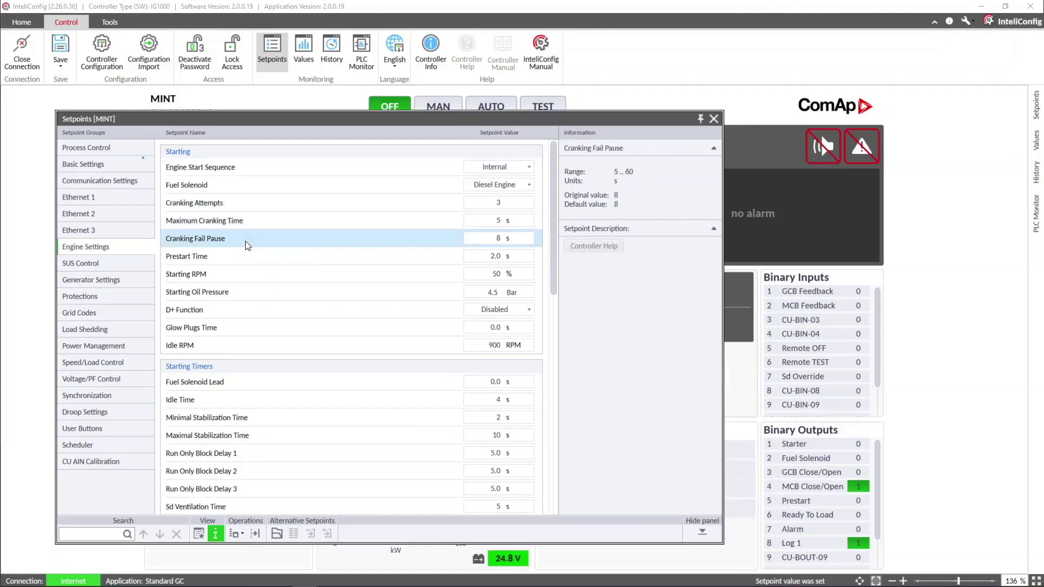
Close Setpoints, start the genset in MAN mode to 1500 RPM, then stop it into Cooling.
click(715, 119)
click(438, 106)
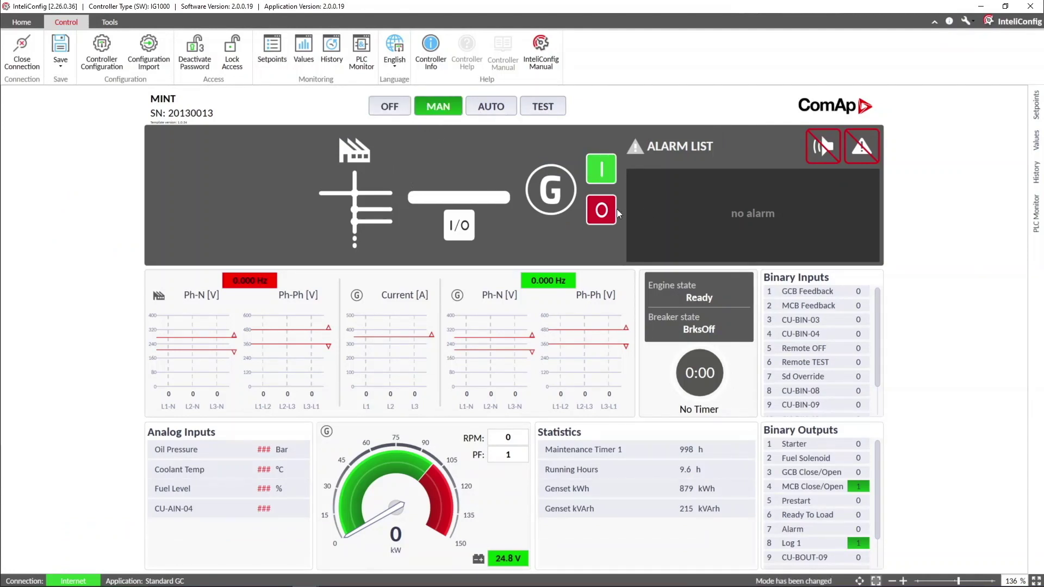
click(601, 169)
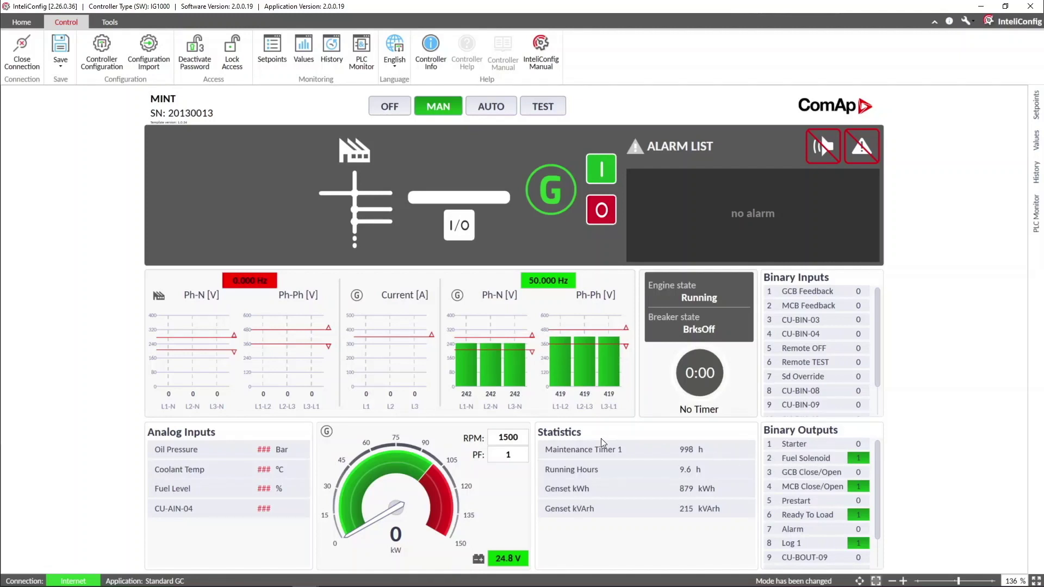
click(602, 212)
click(602, 212)
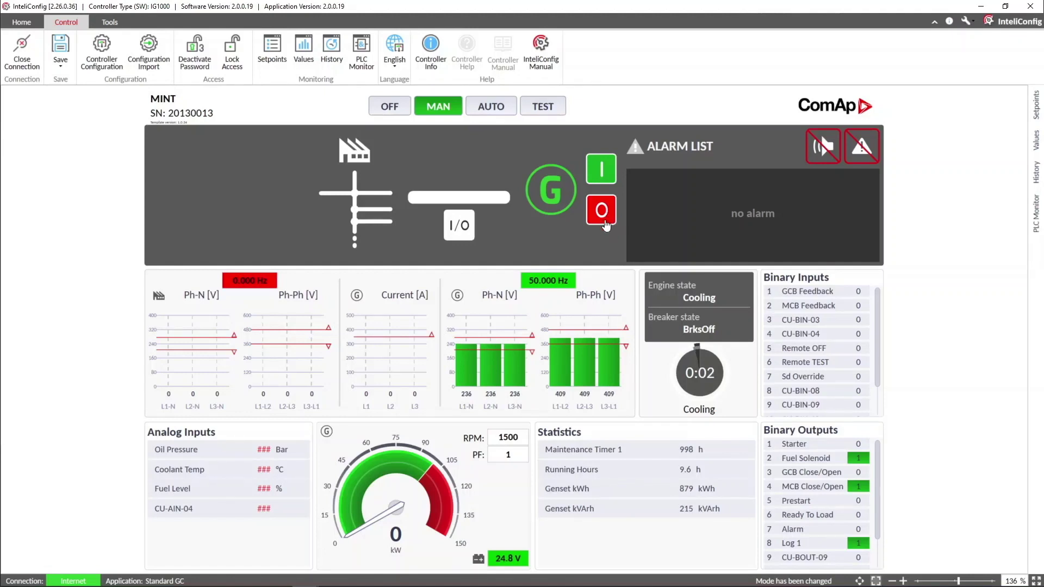
Reopen Setpoints, choose External for Engine Start Sequence, and close the Setpoints window.
click(279, 60)
drag(717, 162, 301, 107)
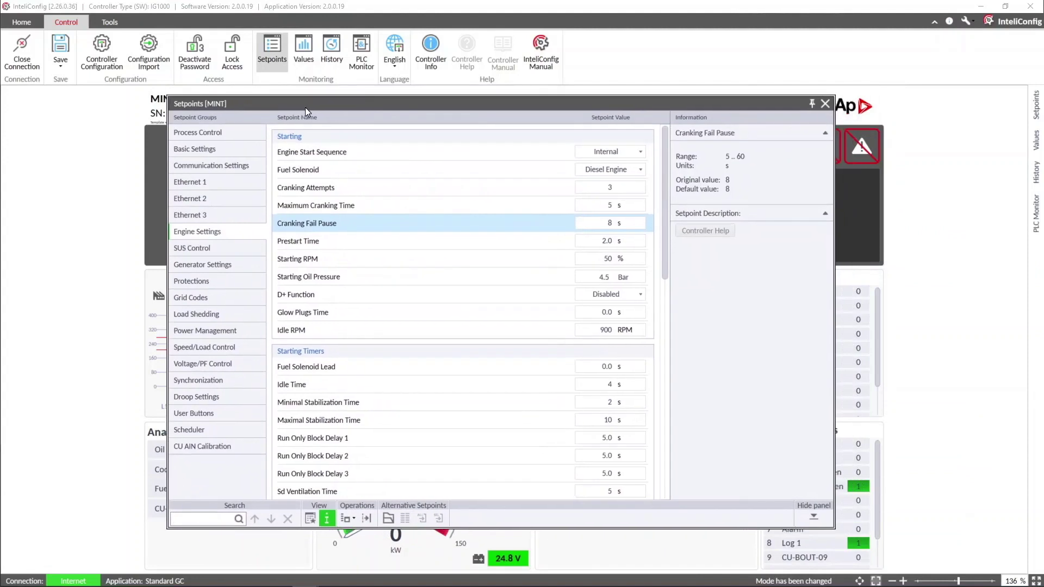
click(605, 153)
click(609, 177)
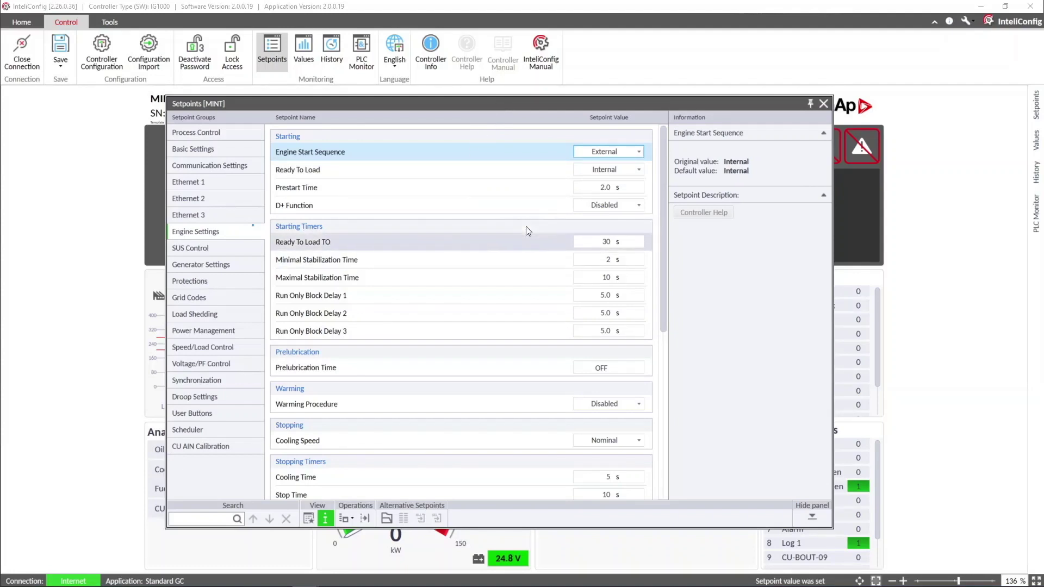
drag(728, 103, 549, 128)
click(641, 130)
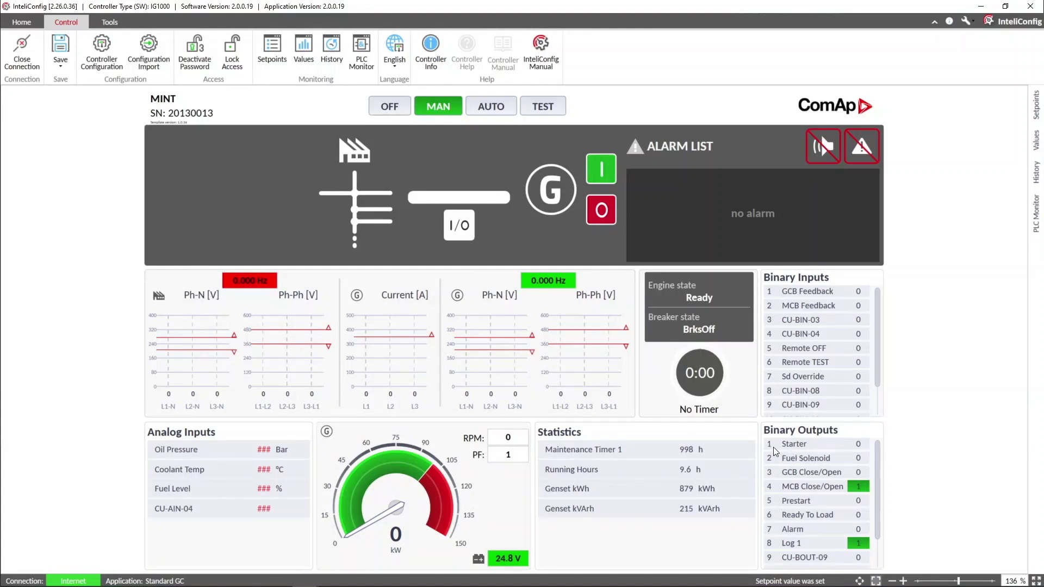
Start the genset up to 1500 RPM and about 405 V, then stop it into Cooling.
click(602, 173)
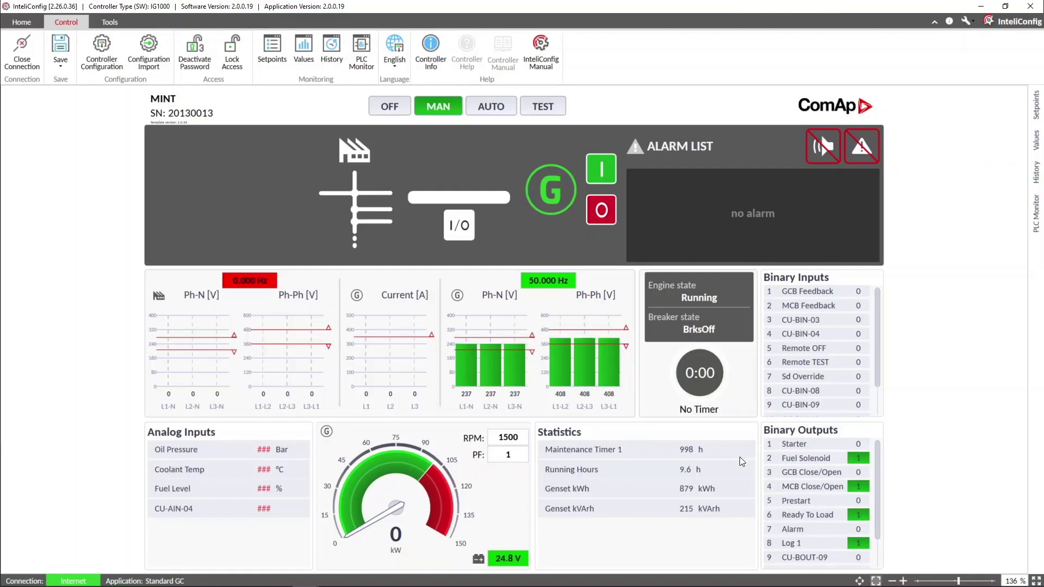
click(604, 218)
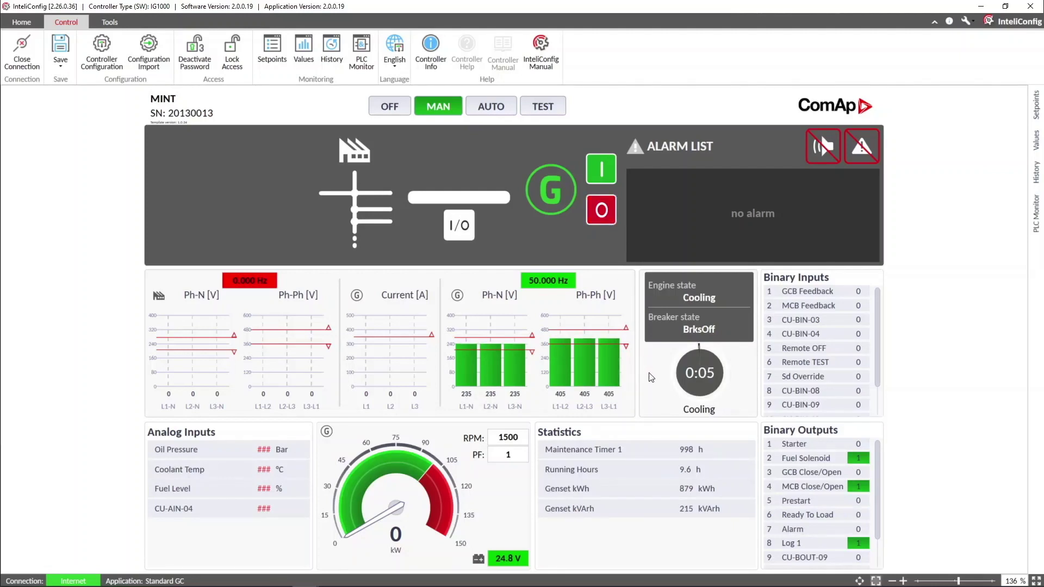